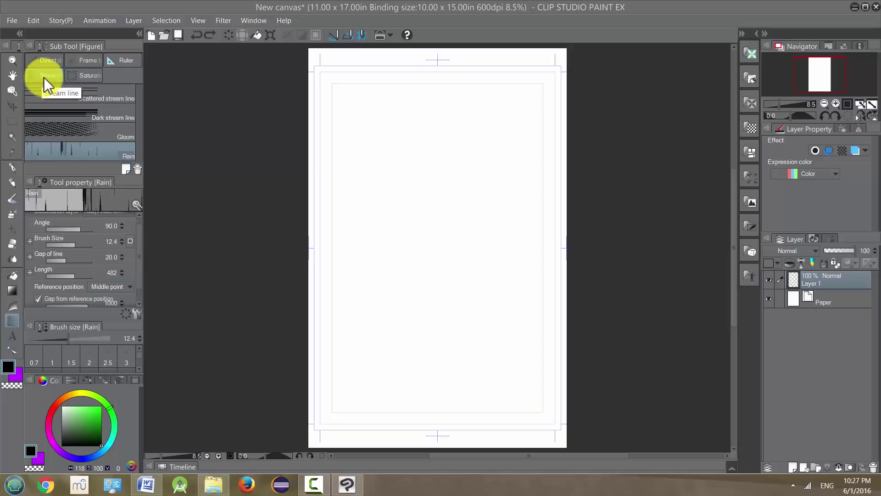
Step: Show the Saturated line sub tools, with Dark saturated line (curve) as the current tool
click(86, 77)
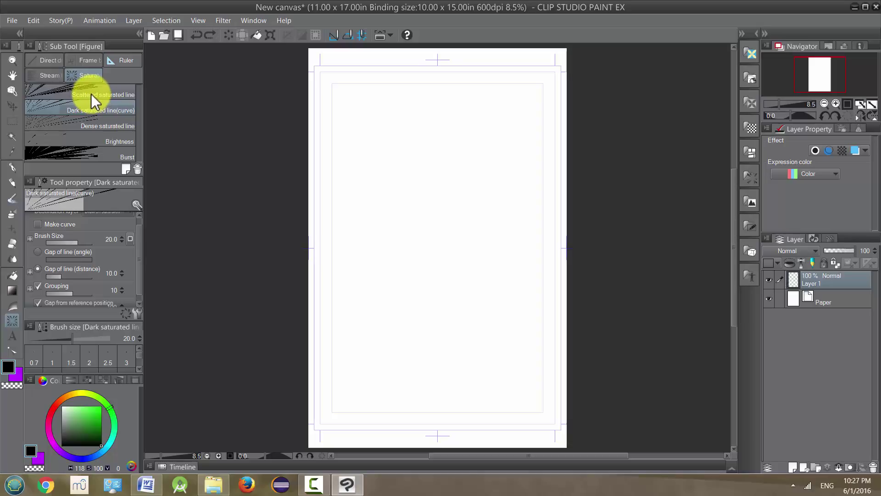
Step: Select the Scattered saturated line sub tool
click(90, 93)
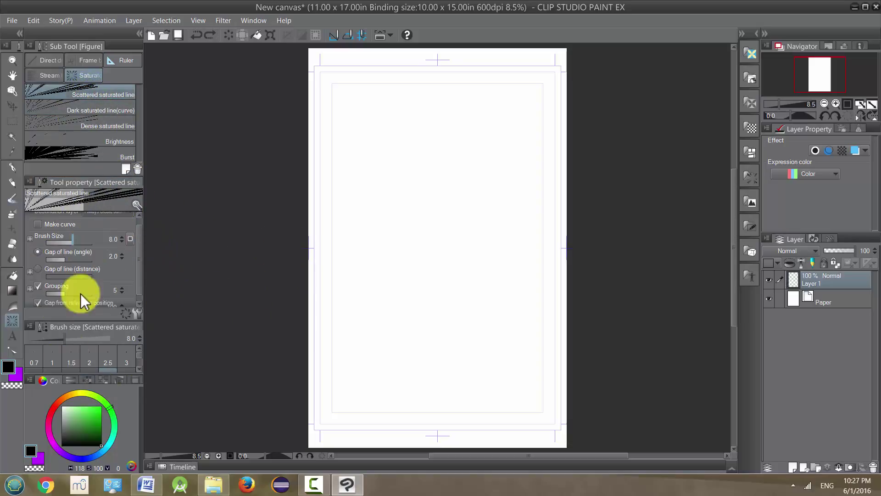
click(140, 241)
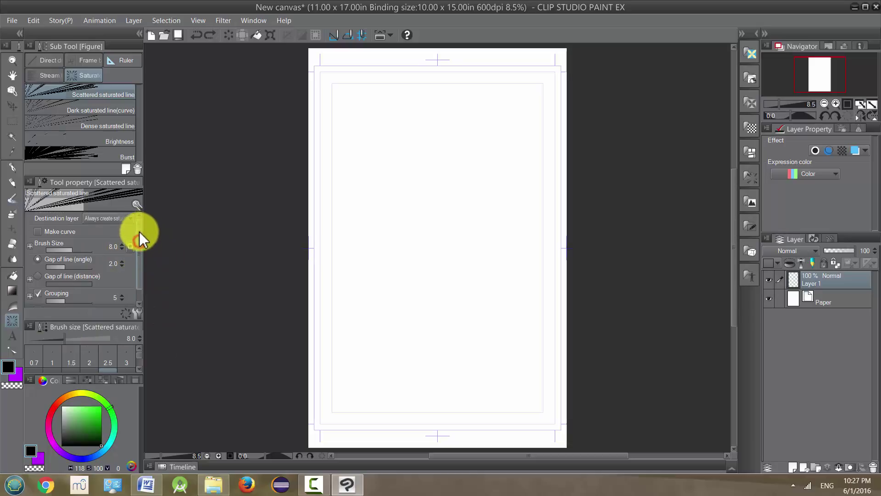
mouse_move(140, 241)
mouse_down()
mouse_move(135, 263)
mouse_move(139, 229)
mouse_up()
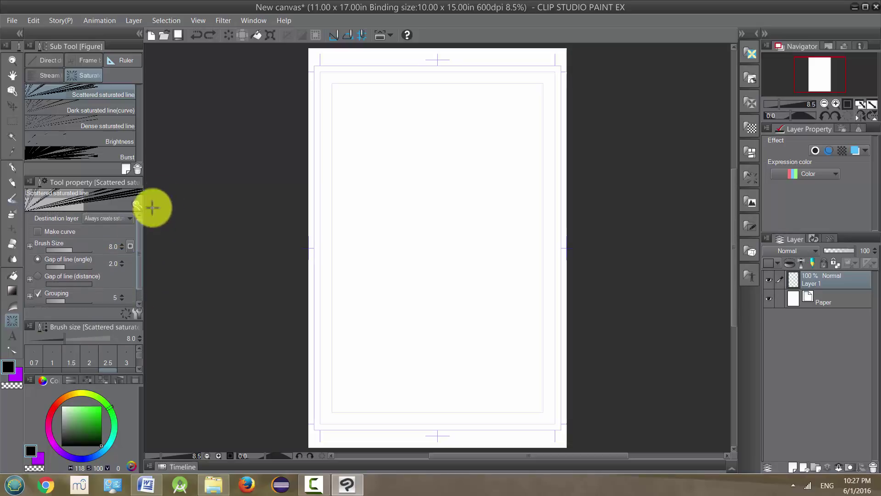
Step: Draw test scattered bursts near the page top and centre, then undo them all
mouse_move(370, 91)
mouse_down()
mouse_move(382, 161)
mouse_move(448, 214)
mouse_move(507, 220)
mouse_move(467, 177)
mouse_move(404, 158)
mouse_move(409, 146)
mouse_move(397, 118)
mouse_move(409, 113)
mouse_up()
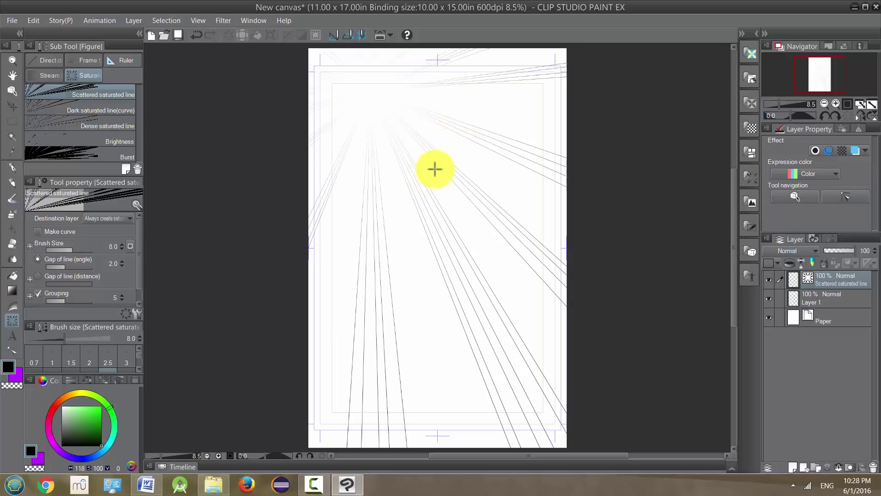
key(ctrl+z)
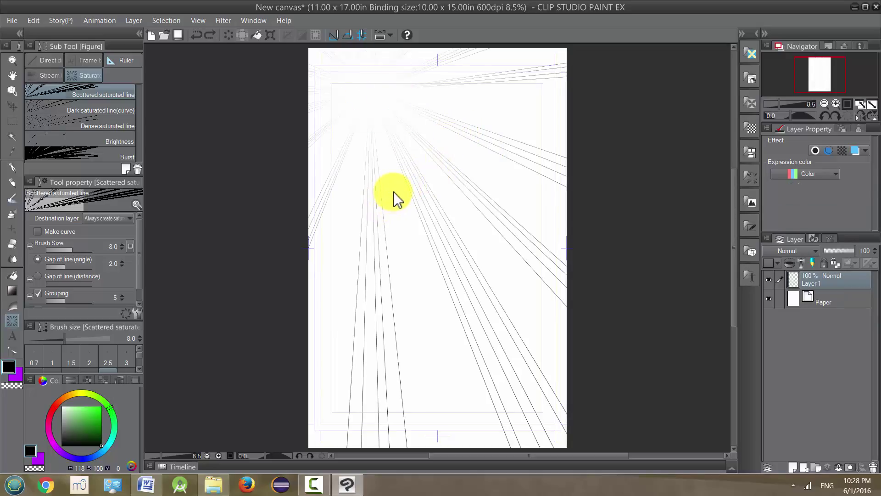
drag(433, 192, 436, 199)
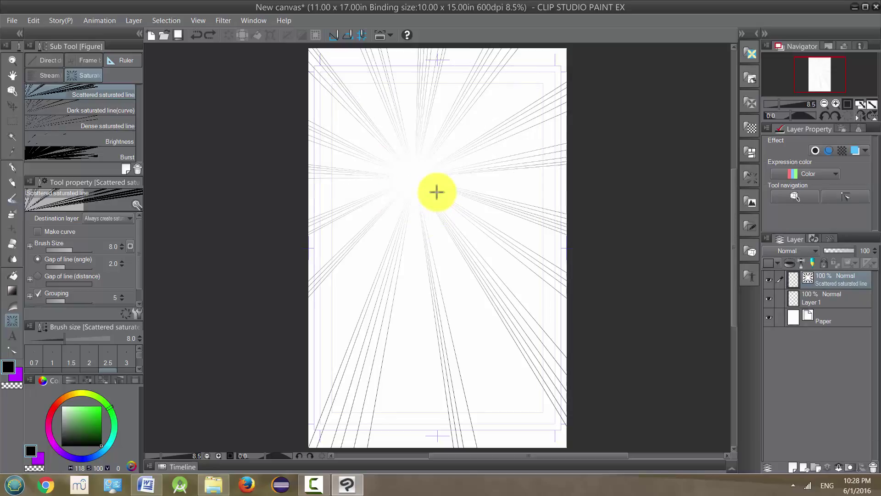
key(ctrl+z)
key(ctrl+z)
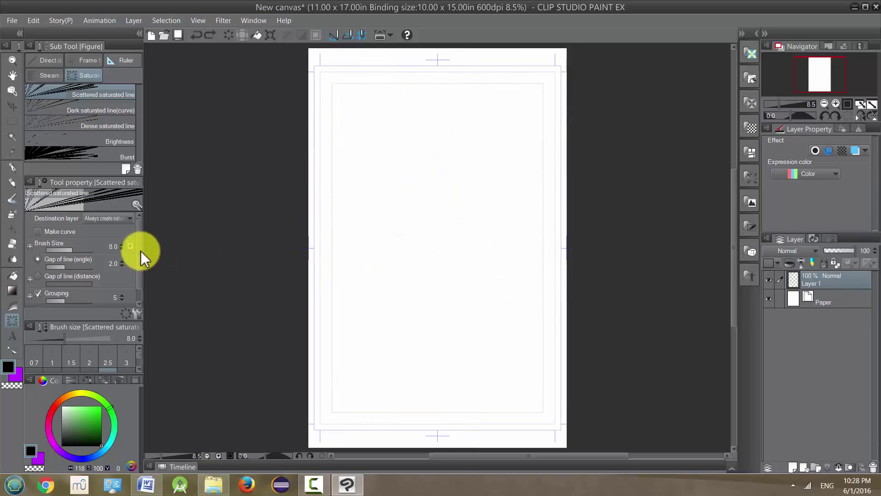
Step: Set the brush size to 28.3 and draw a test burst at the page centre
scroll(139, 250, down, 1)
drag(73, 236, 87, 238)
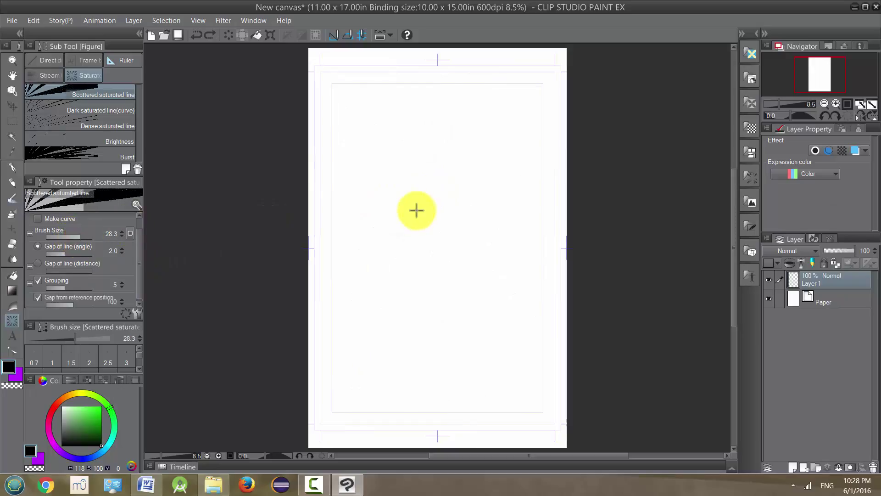
click(448, 211)
click(445, 213)
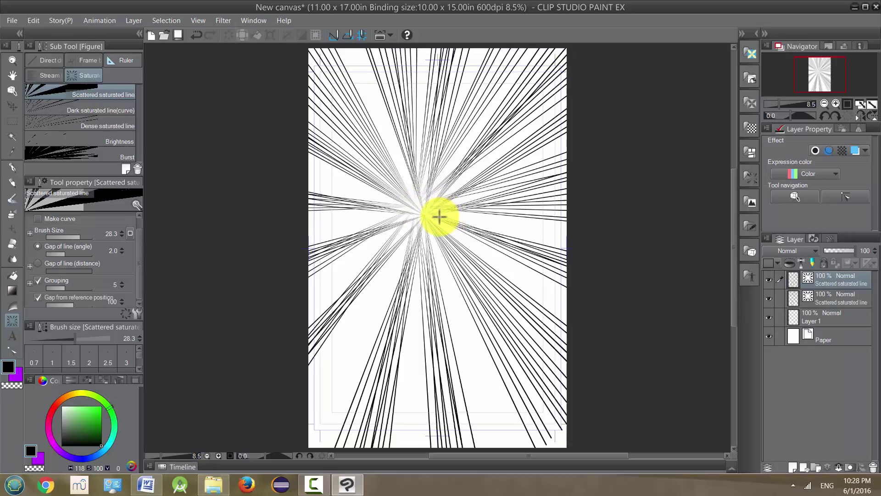
Step: Try more bursts with a wider empty centre, then undo everything to blank the page
key(ctrl+z)
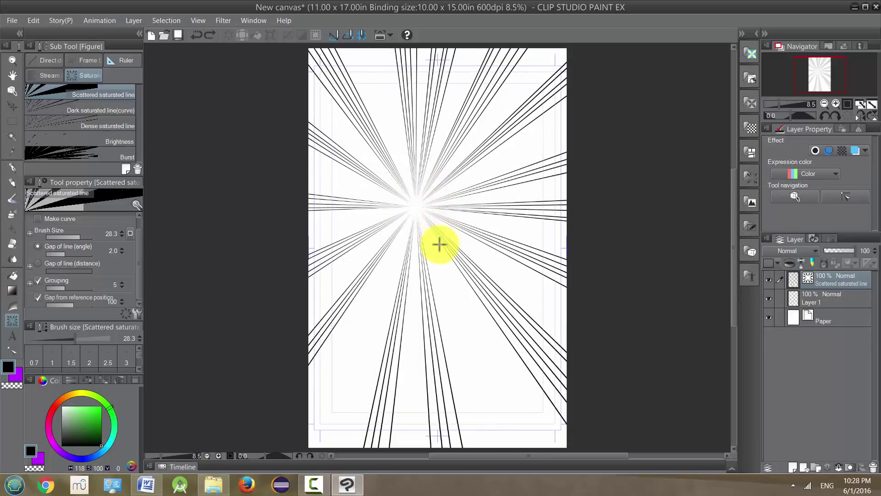
mouse_move(422, 216)
mouse_down()
mouse_move(449, 238)
mouse_move(441, 235)
mouse_up()
click(437, 237)
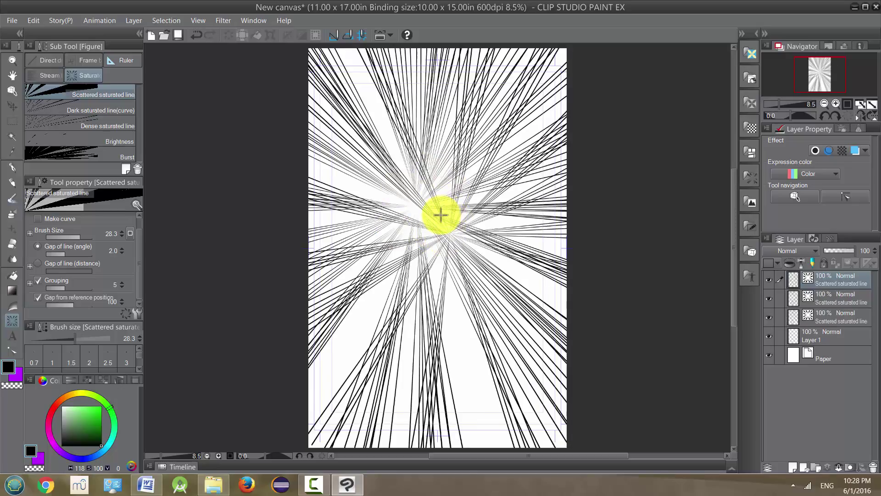
key(ctrl+z)
key(ctrl+z)
key(ctrl+z)
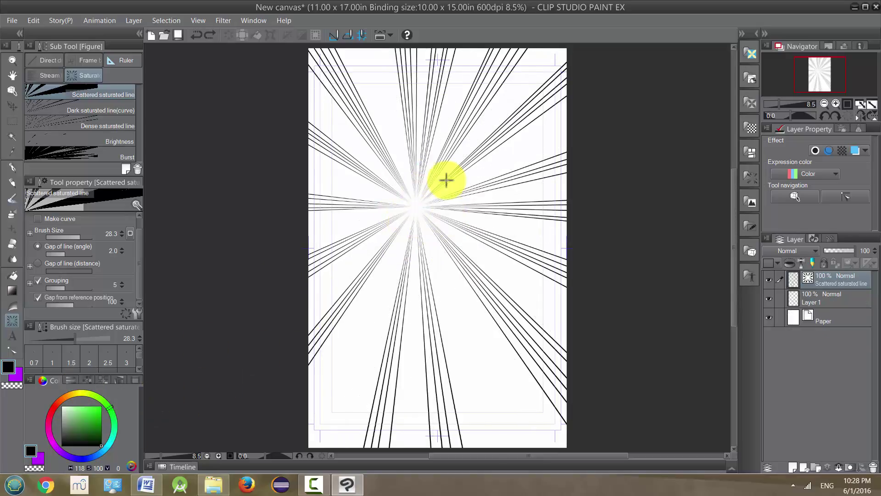
key(ctrl+z)
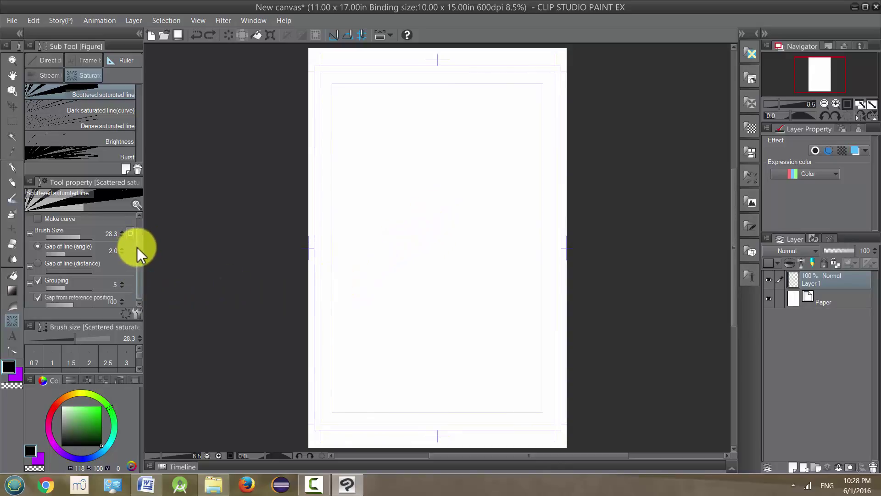
Step: Choose Dark saturated line (curve) and start a wavy curve across the page top
mouse_move(137, 247)
mouse_down()
mouse_move(136, 276)
mouse_move(139, 233)
mouse_up()
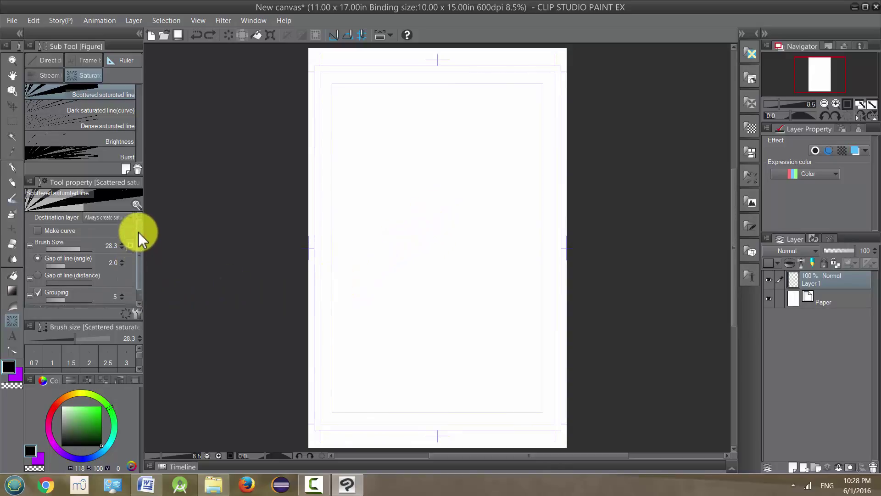
click(87, 110)
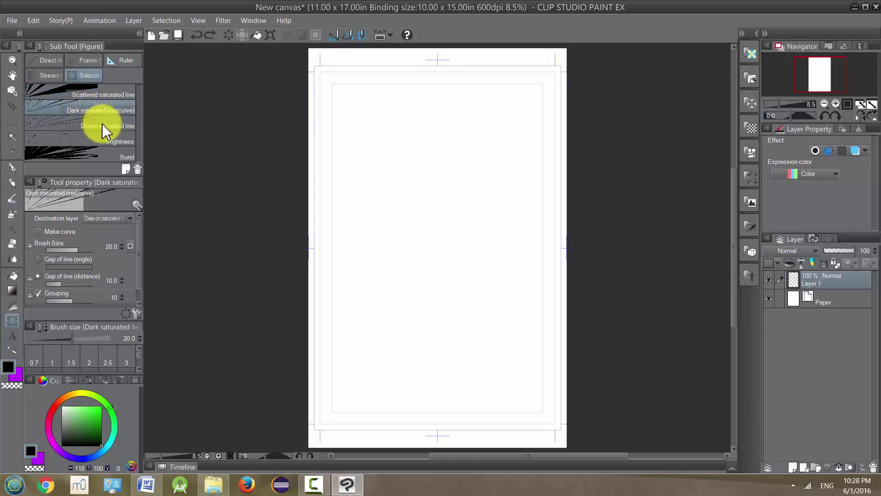
click(347, 85)
click(353, 119)
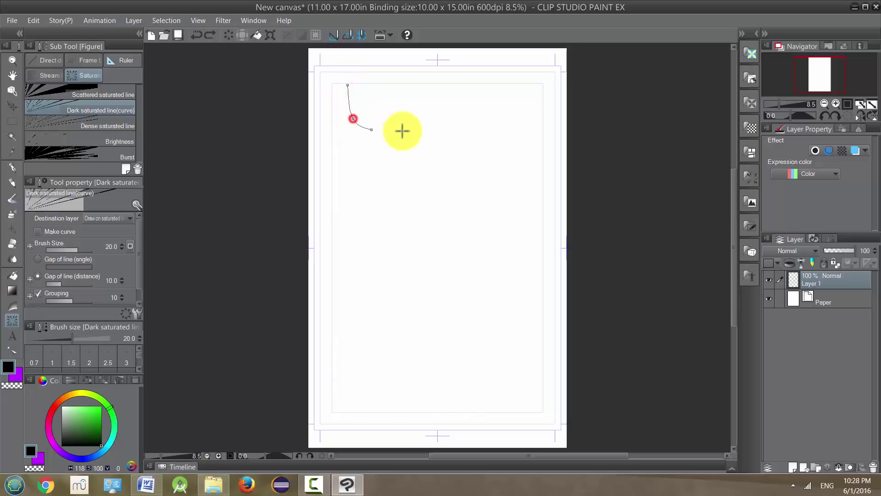
click(423, 120)
click(496, 147)
Step: Finish the curve down to the page bottom to generate dark lines, then delete that layer
click(494, 202)
click(449, 248)
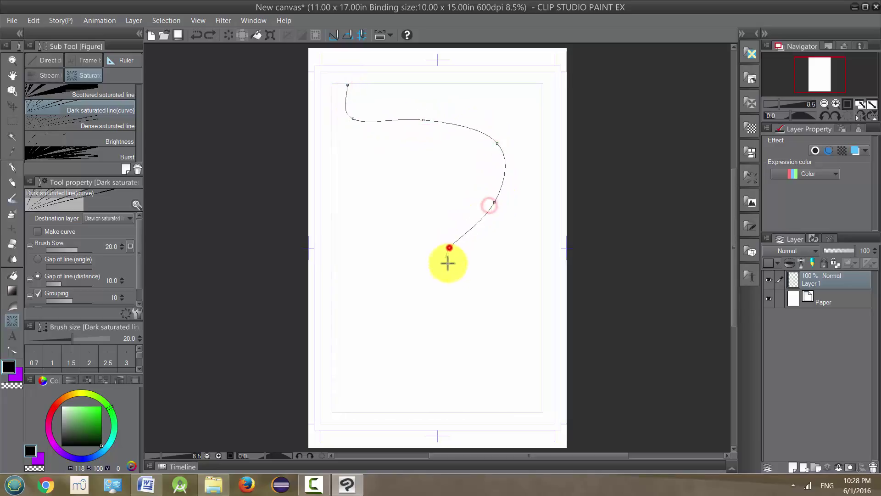
click(484, 319)
click(417, 337)
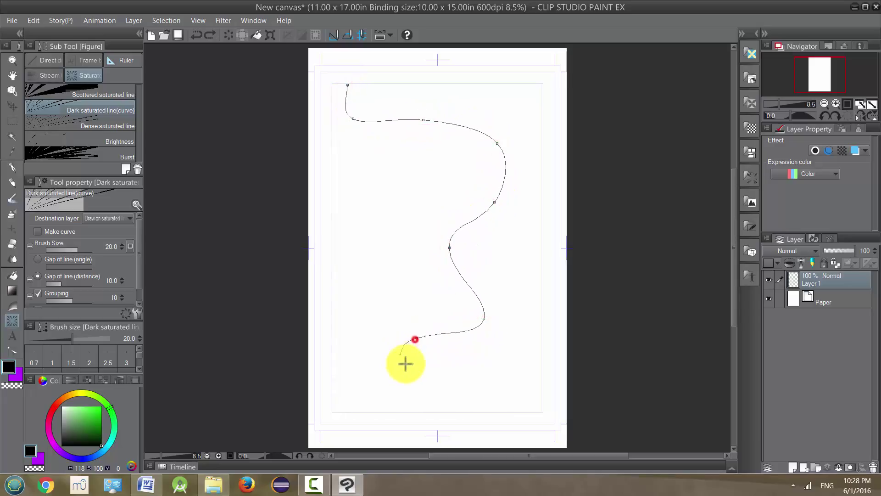
click(377, 395)
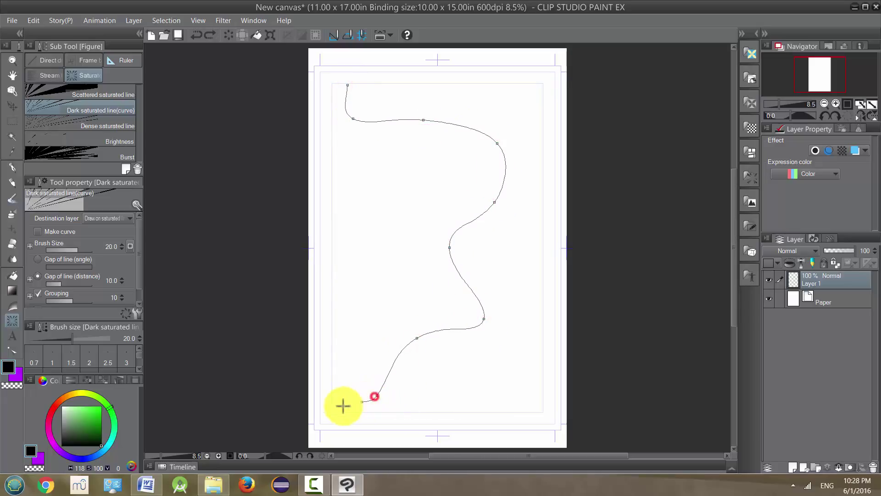
double_click(351, 444)
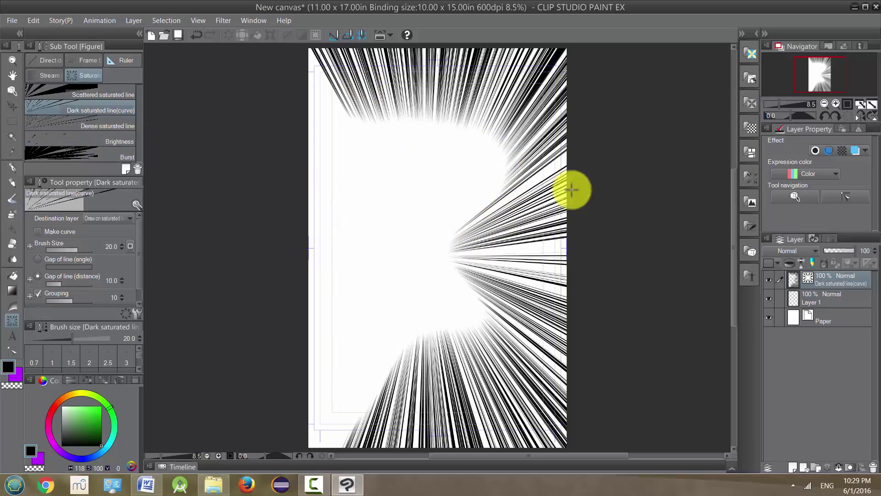
drag(814, 285, 874, 467)
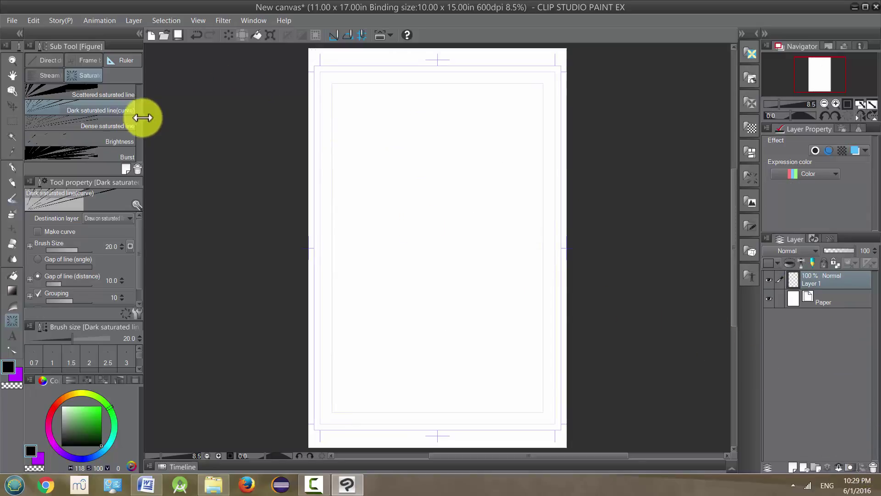
Step: Render Dense saturated lines radiating from an ellipse near the page top
click(102, 126)
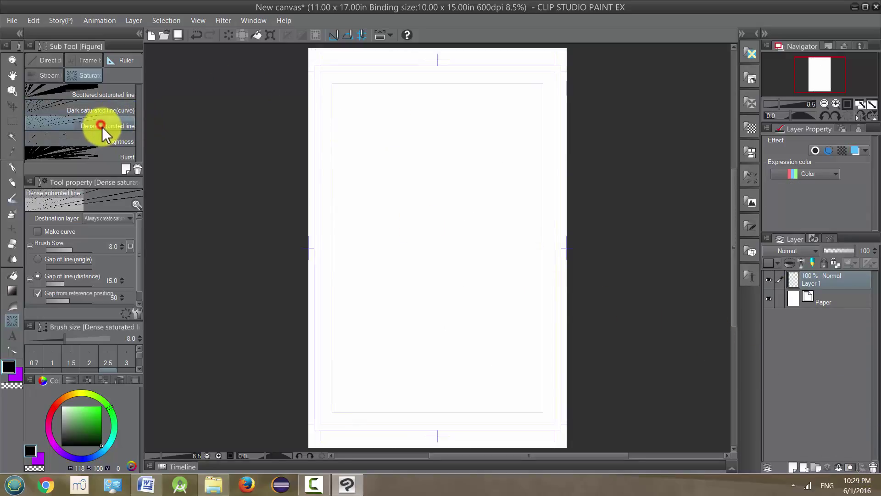
drag(354, 102, 459, 212)
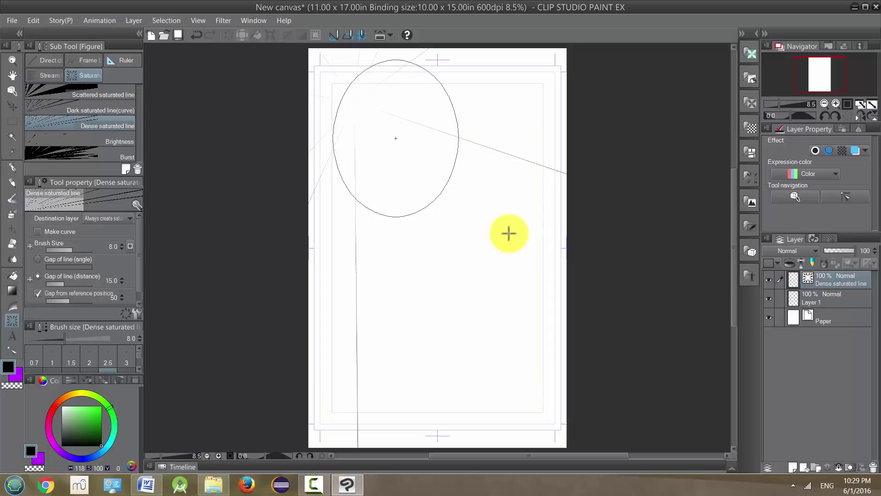
click(442, 144)
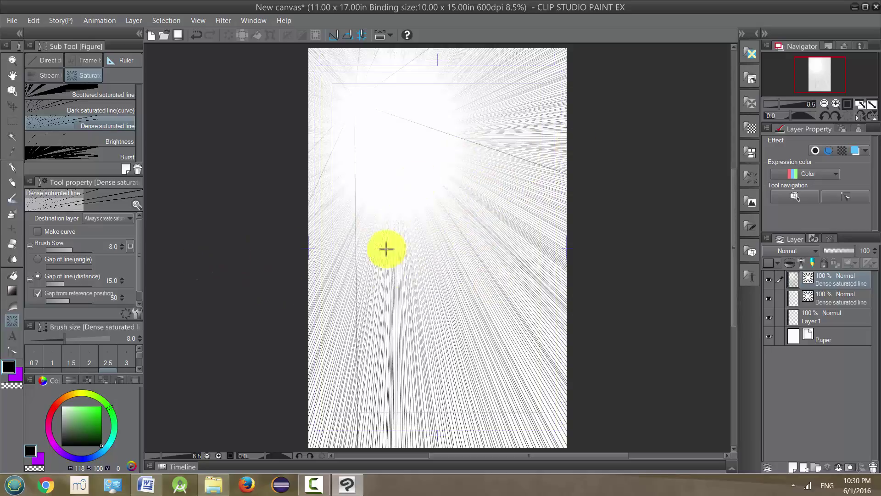
Step: Switch to the Brightness sub tool and delete both Dense saturated line layers
click(108, 141)
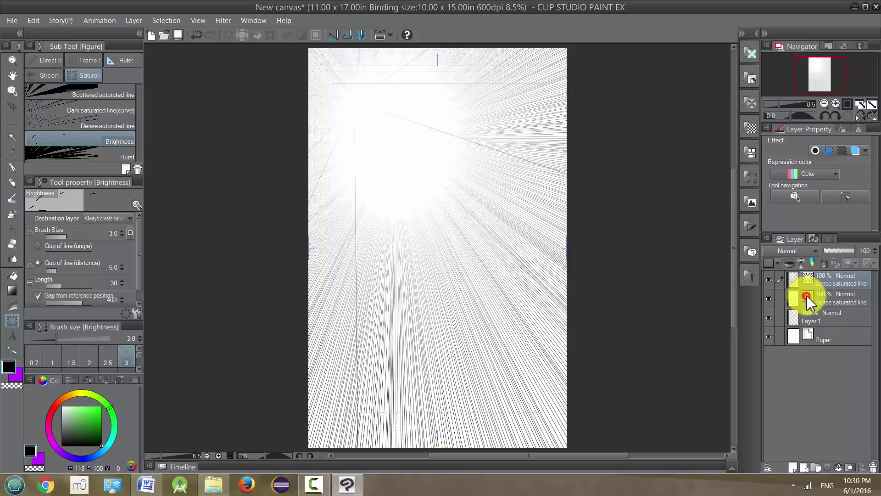
drag(808, 298, 874, 467)
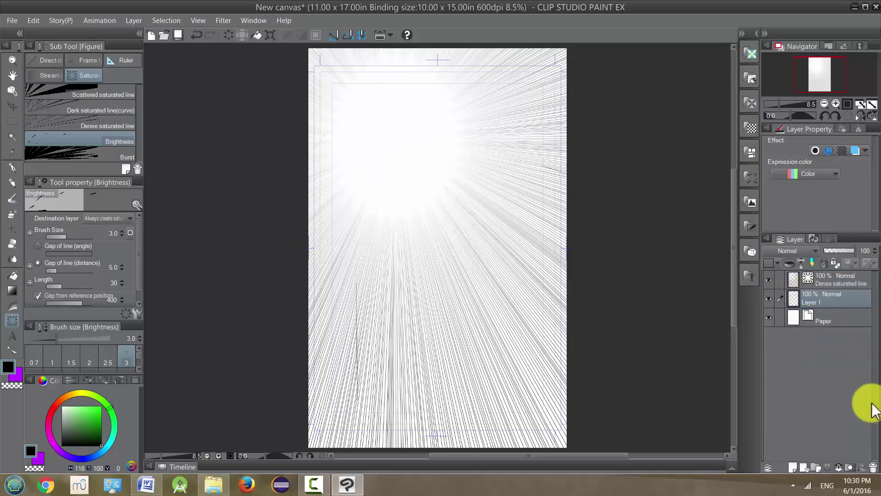
drag(823, 281, 873, 467)
Step: Draw a small speckle ring at upper left and a large one mid-page
drag(393, 135, 432, 175)
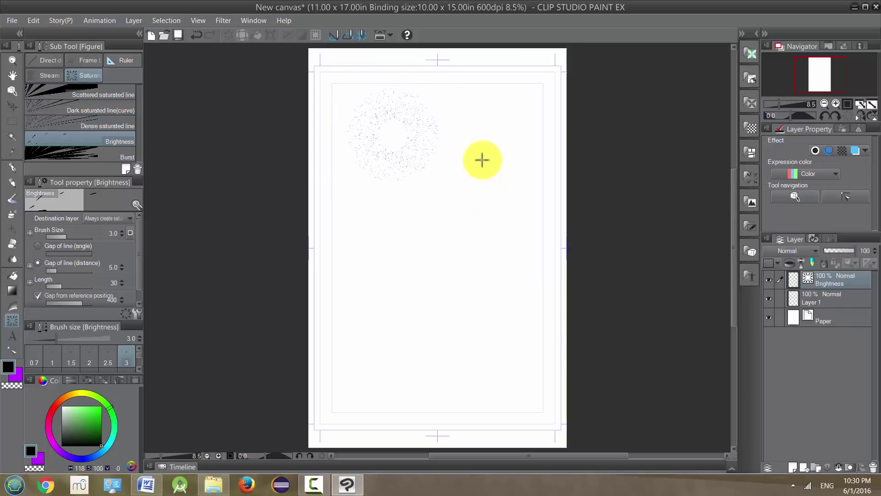
click(484, 179)
drag(427, 235, 519, 307)
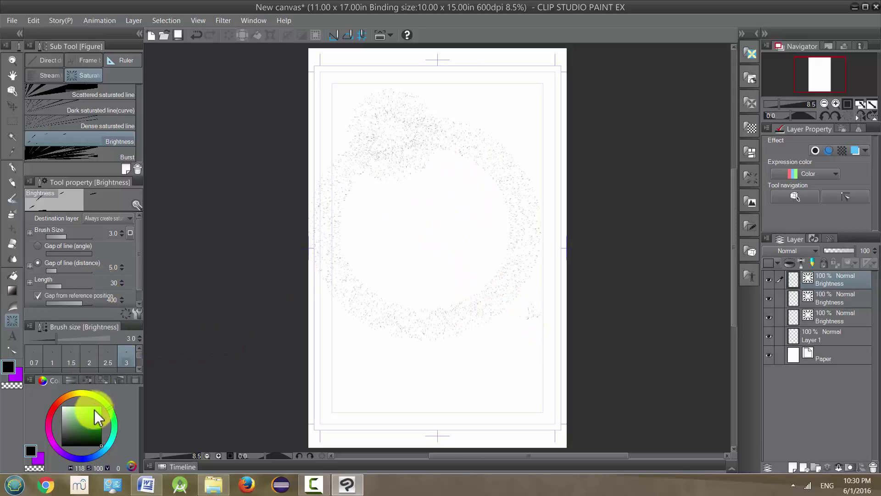
Step: Use bright yellow at brush size 19.4 to add speckle rings at lower left and top right
click(84, 394)
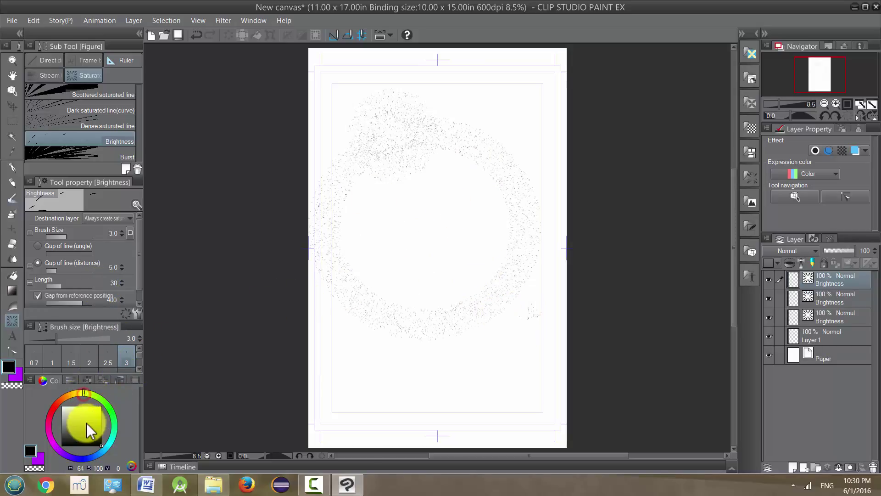
drag(87, 425, 148, 344)
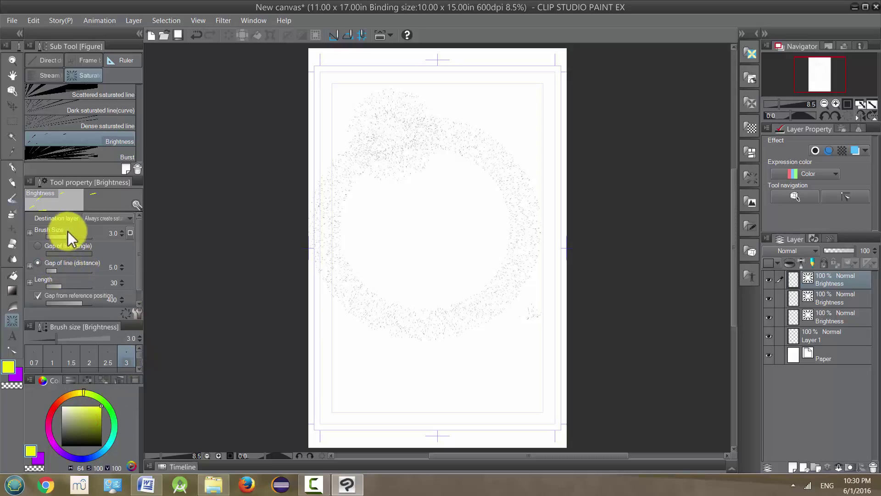
drag(67, 234, 78, 240)
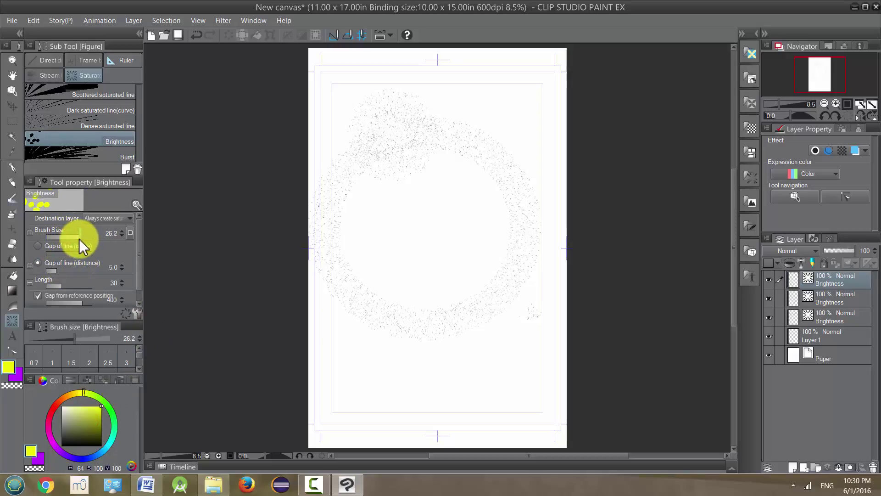
mouse_move(396, 211)
mouse_down()
mouse_move(436, 259)
mouse_move(473, 263)
mouse_up()
mouse_move(383, 354)
mouse_down()
mouse_move(431, 401)
mouse_move(443, 391)
mouse_up()
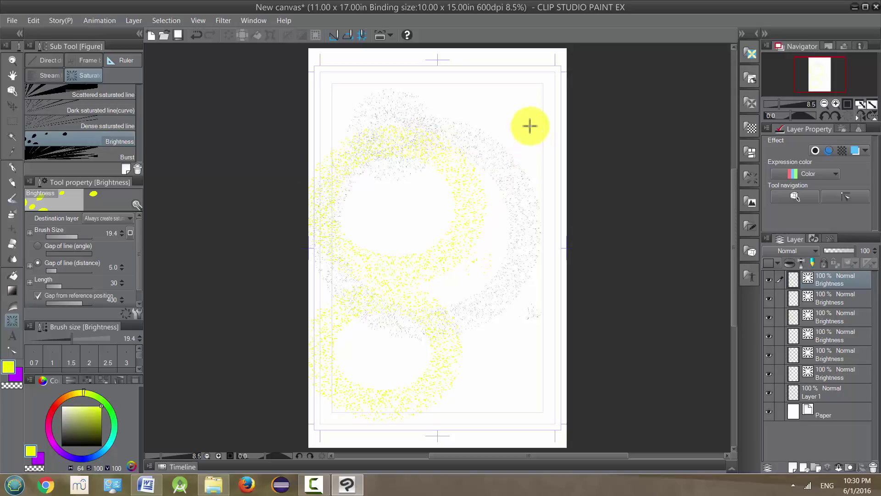
click(514, 112)
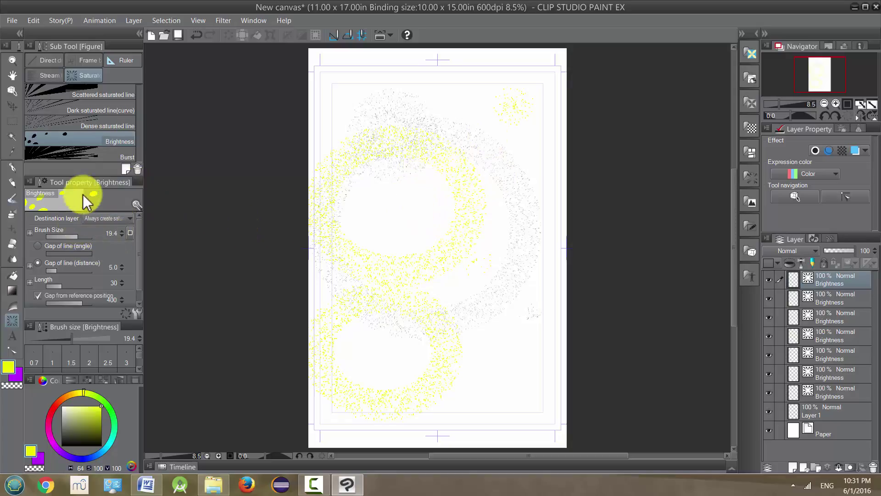
Step: Draw four overlapping black Burst rings down the page
click(98, 152)
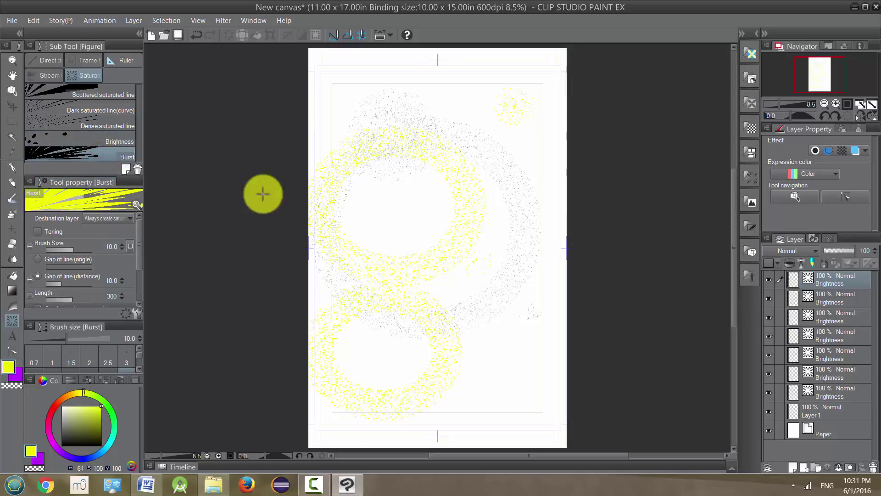
click(98, 453)
mouse_move(398, 209)
mouse_down()
mouse_move(401, 227)
mouse_move(419, 235)
mouse_up()
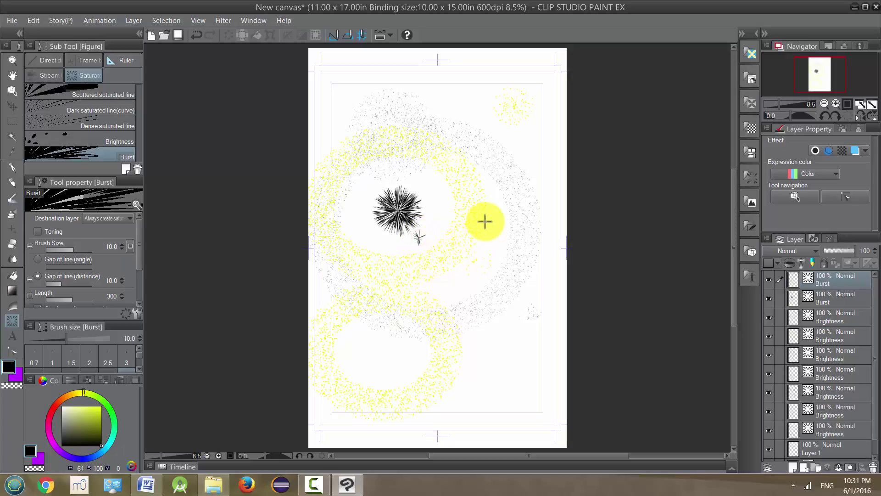
drag(465, 105, 511, 183)
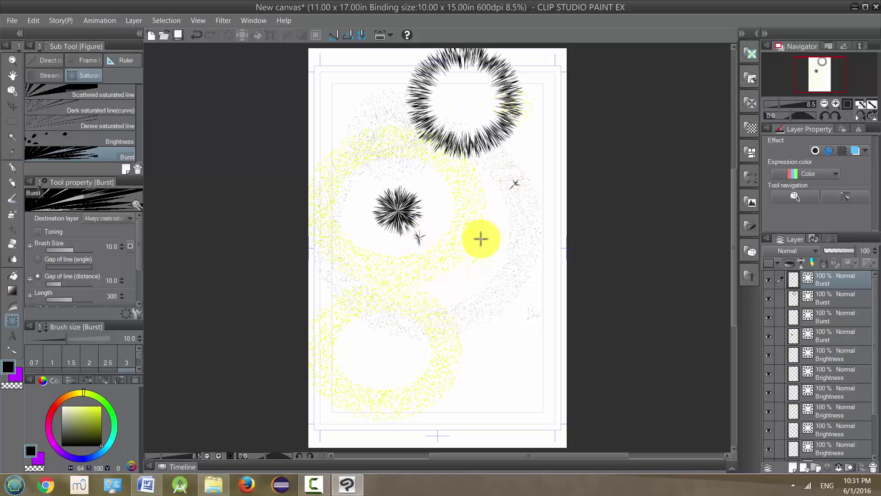
mouse_move(441, 185)
mouse_down()
mouse_move(506, 281)
mouse_move(492, 273)
mouse_up()
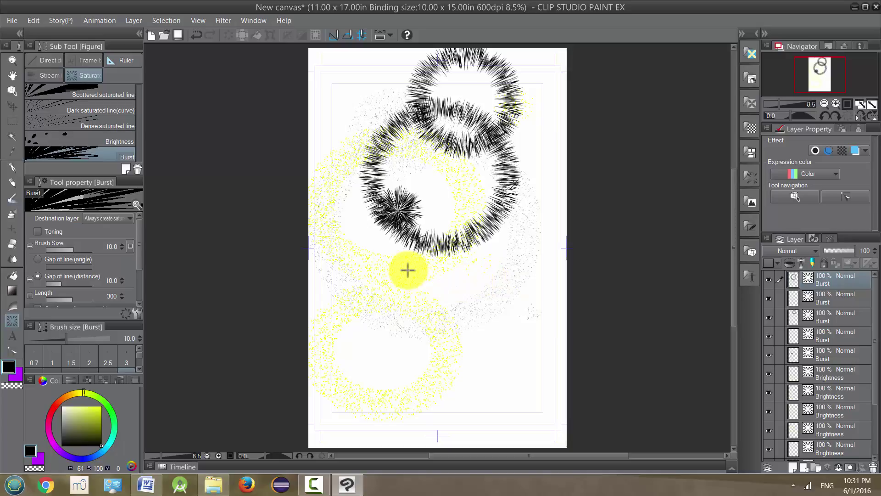
drag(405, 259, 488, 347)
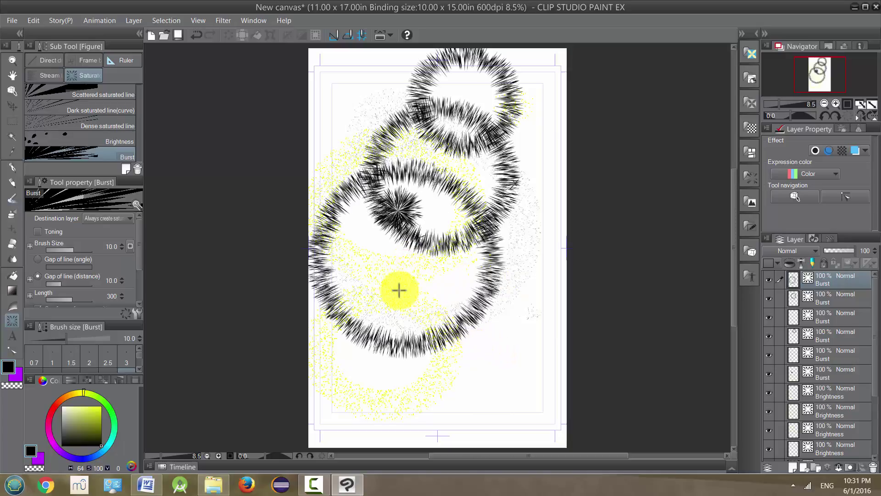
Step: Add a bright green burst ring at the lower left
click(114, 420)
drag(391, 288, 476, 388)
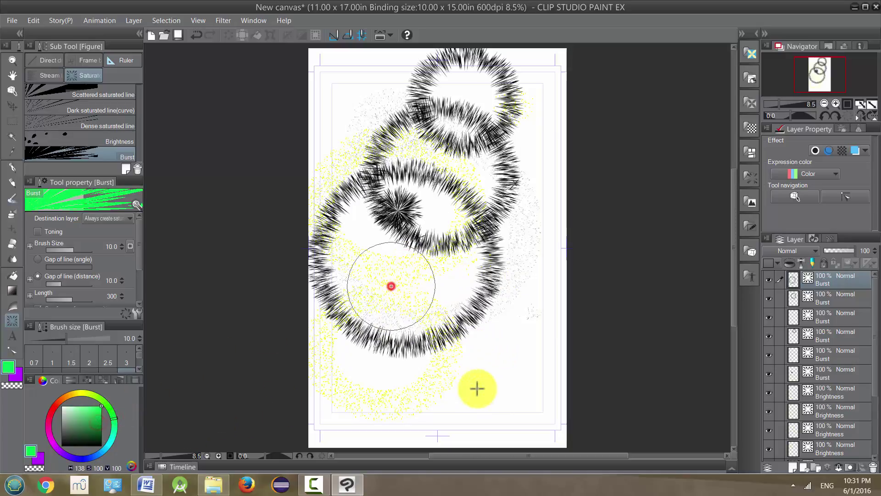
click(476, 350)
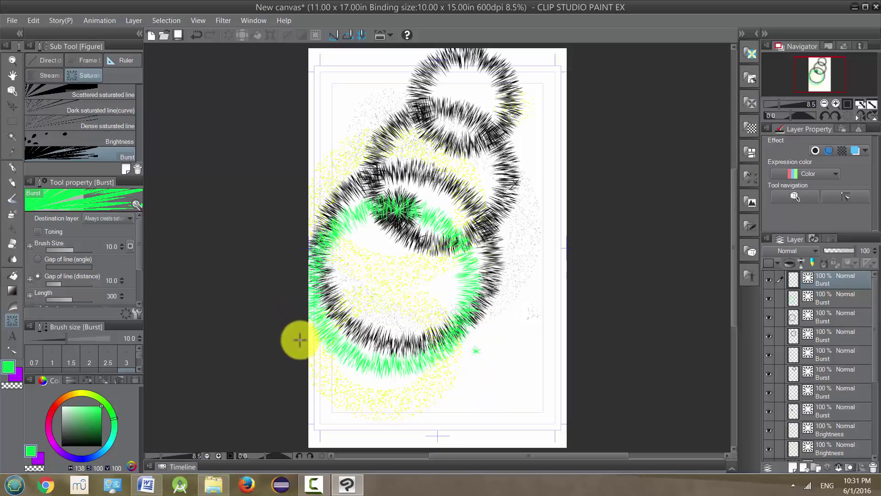
drag(138, 253, 157, 197)
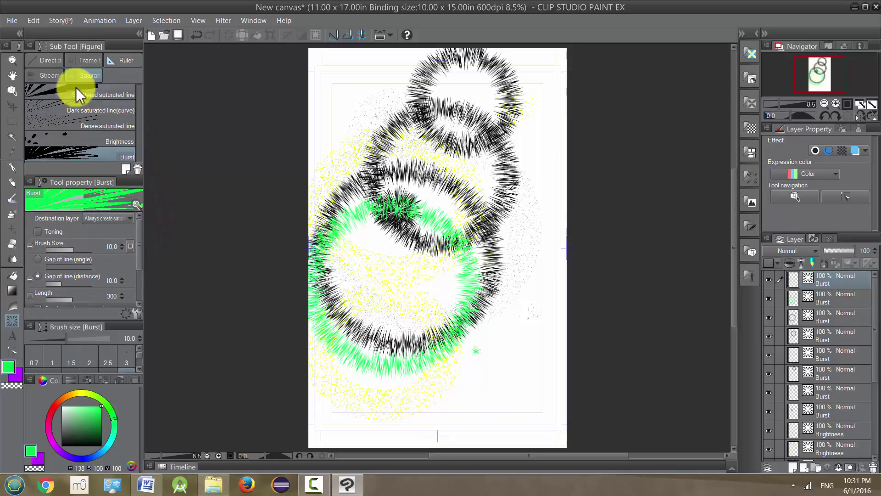